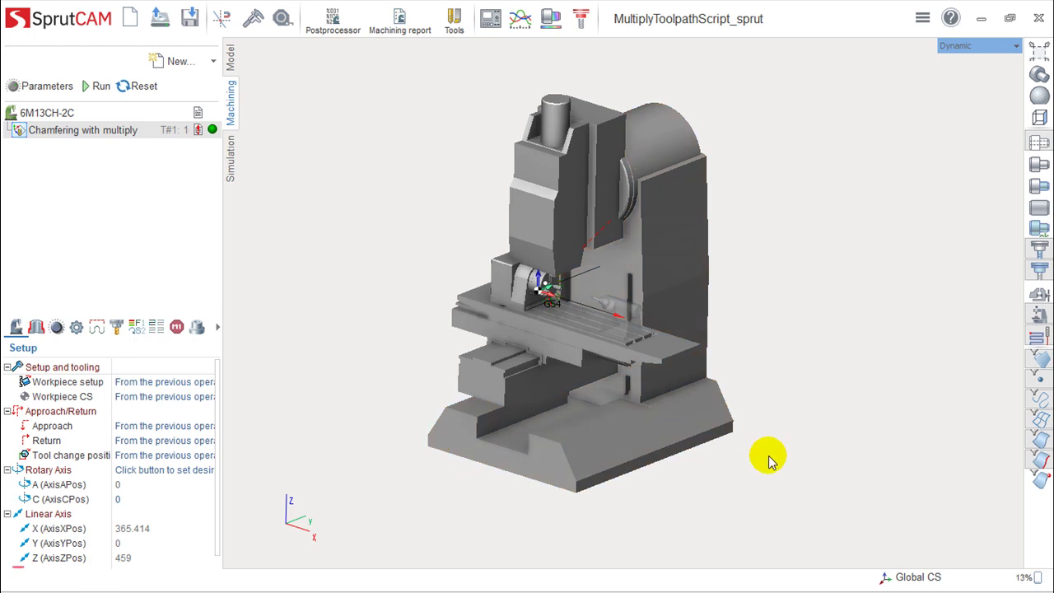
Step: Launch the Sprut 4.0 Scripts IDE from SprutCAM's utilities menu
middle_click_drag(768, 461, 781, 483)
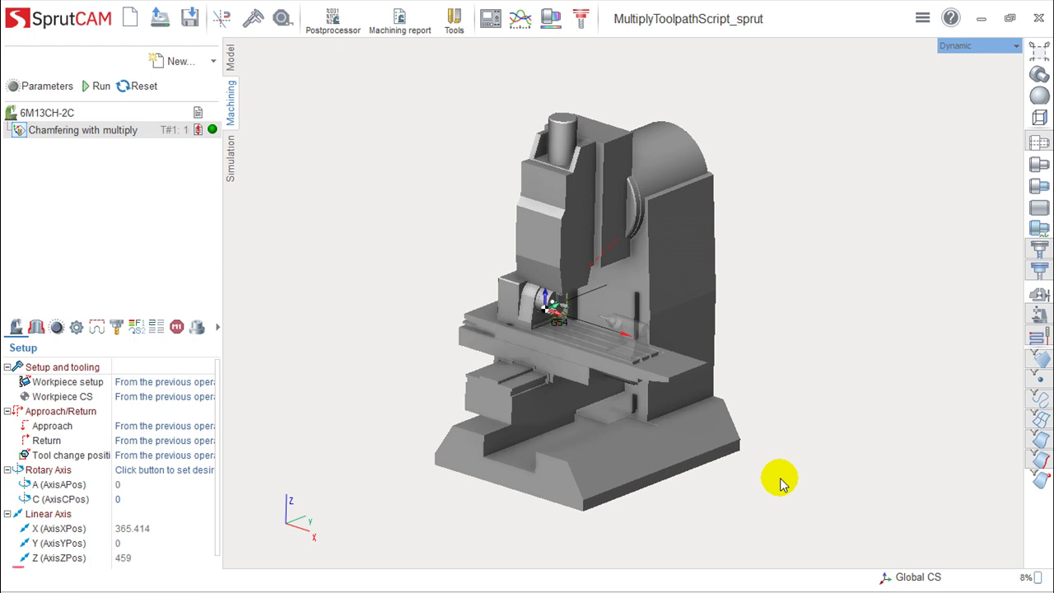
right_click_drag(781, 484, 665, 461)
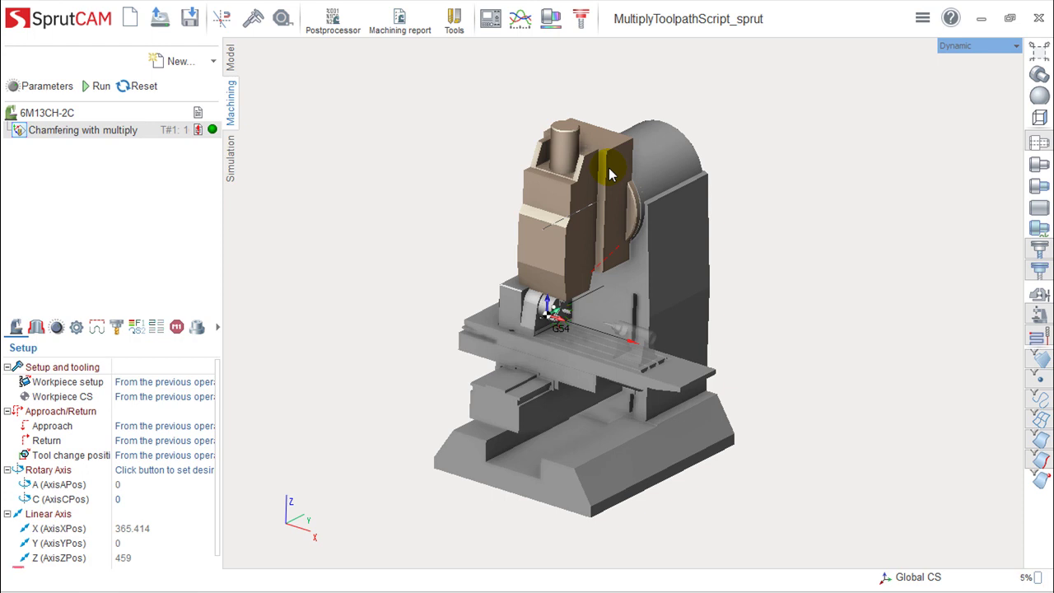
left_click(922, 19)
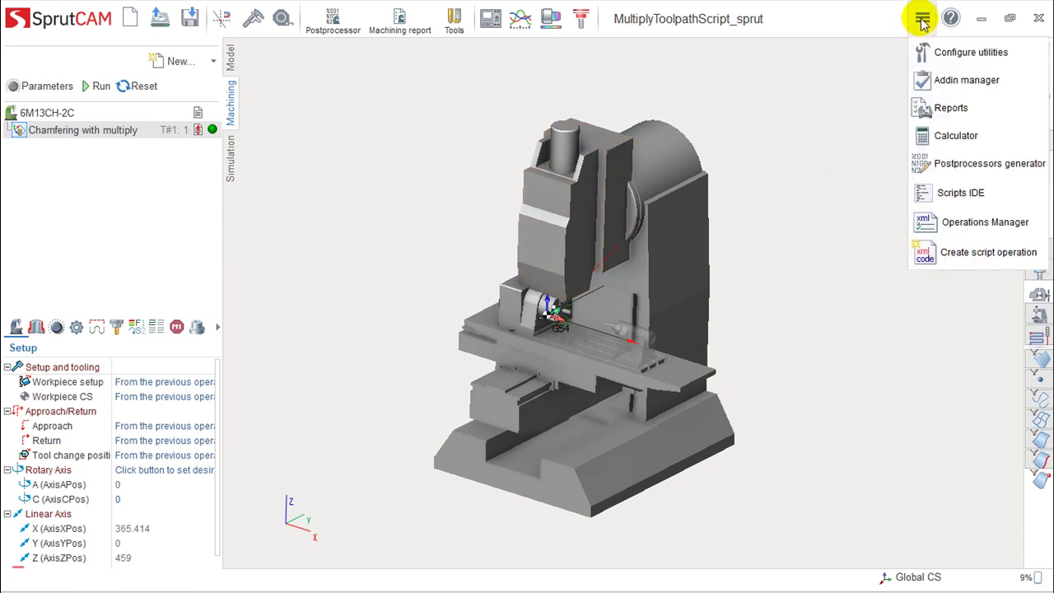
left_click(951, 195)
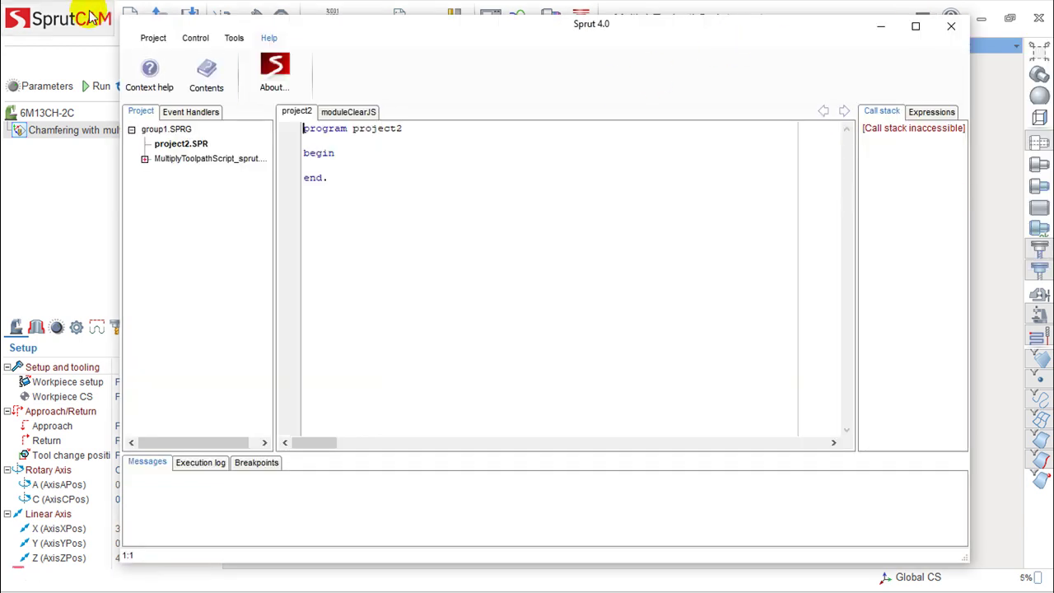
Step: Reopen the Scripts IDE with project2 and view its Project and Control ribbon commands
left_click(58, 18)
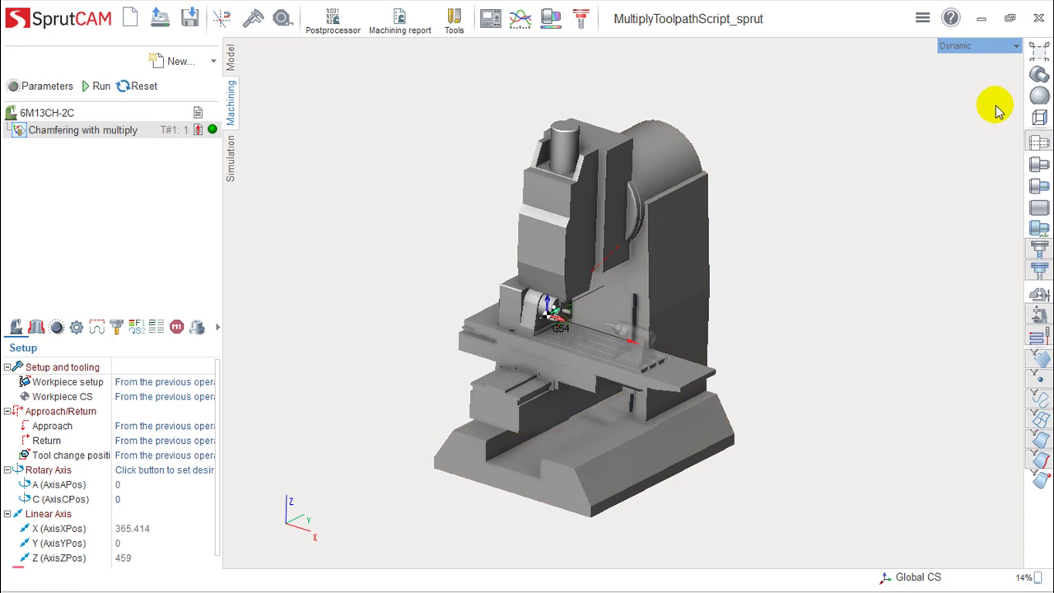
left_click(923, 18)
left_click(947, 193)
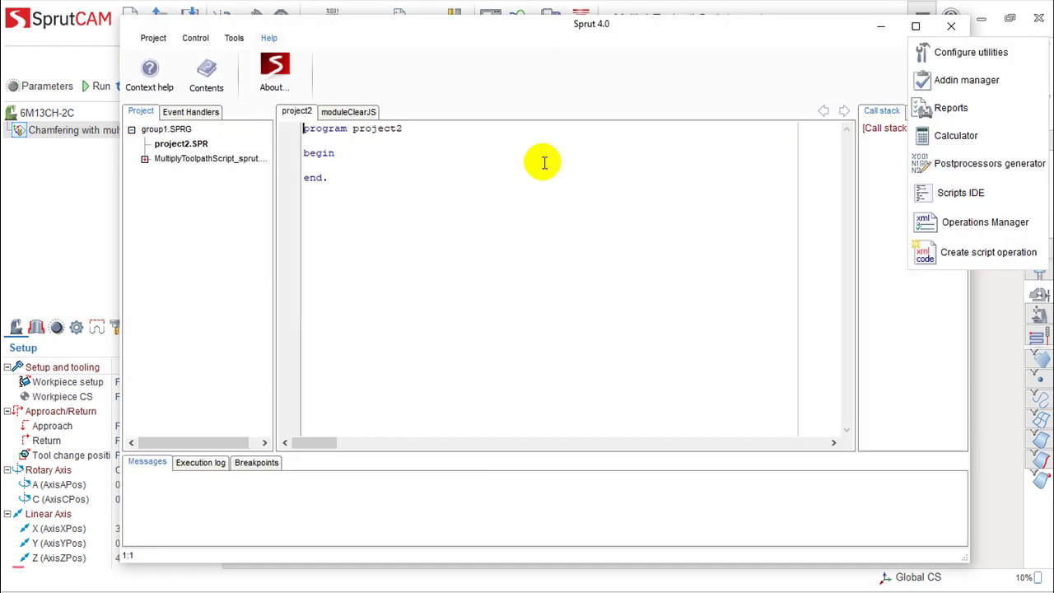
left_click(152, 38)
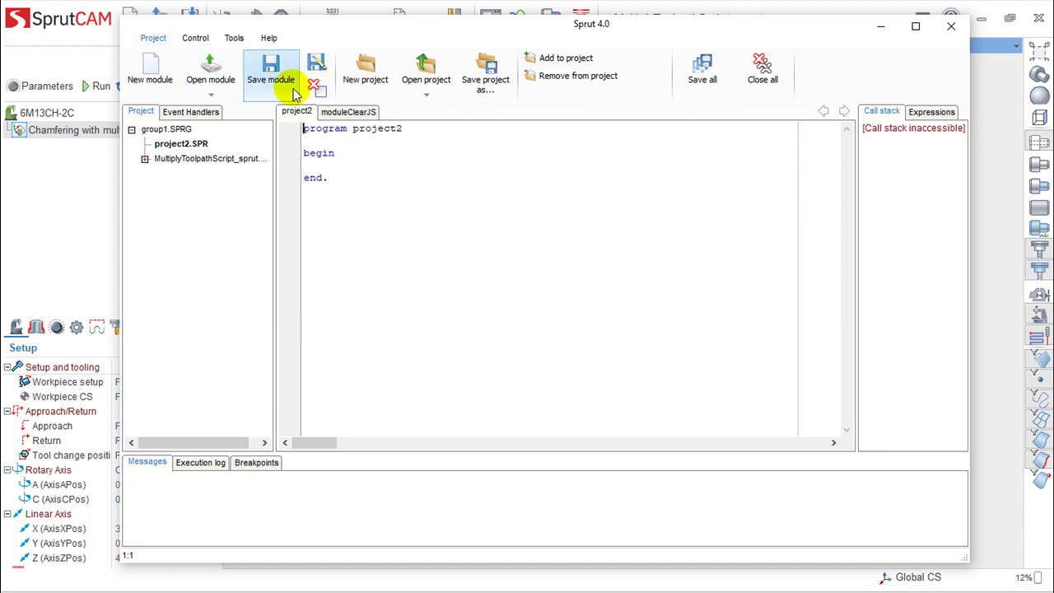
left_click(197, 38)
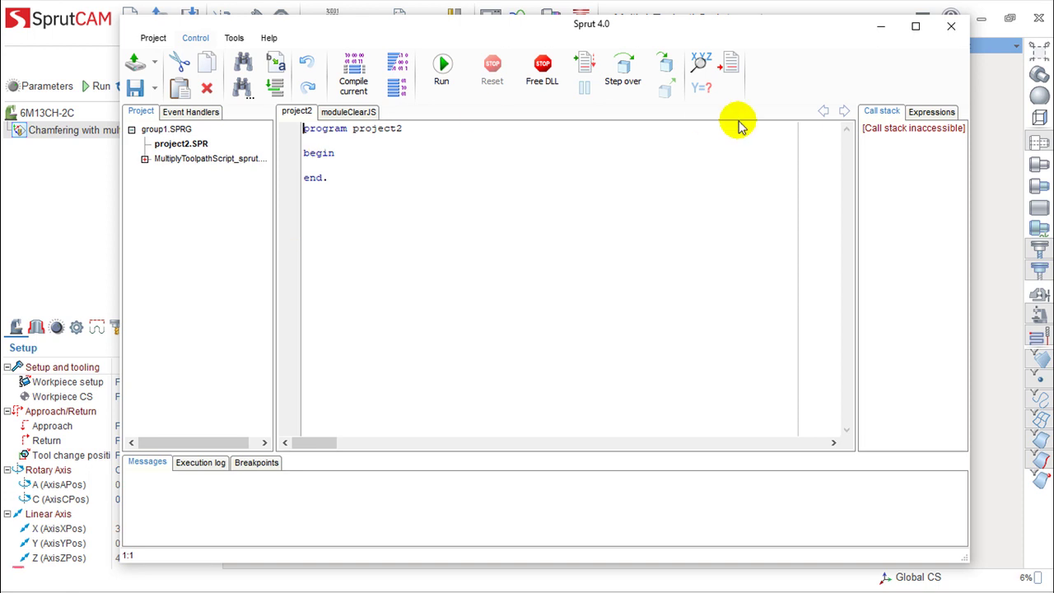
Step: Open the Sprut4 help contents full-screen and read Data types, Variables, Statements, Subprograms
left_click(272, 37)
left_click(206, 70)
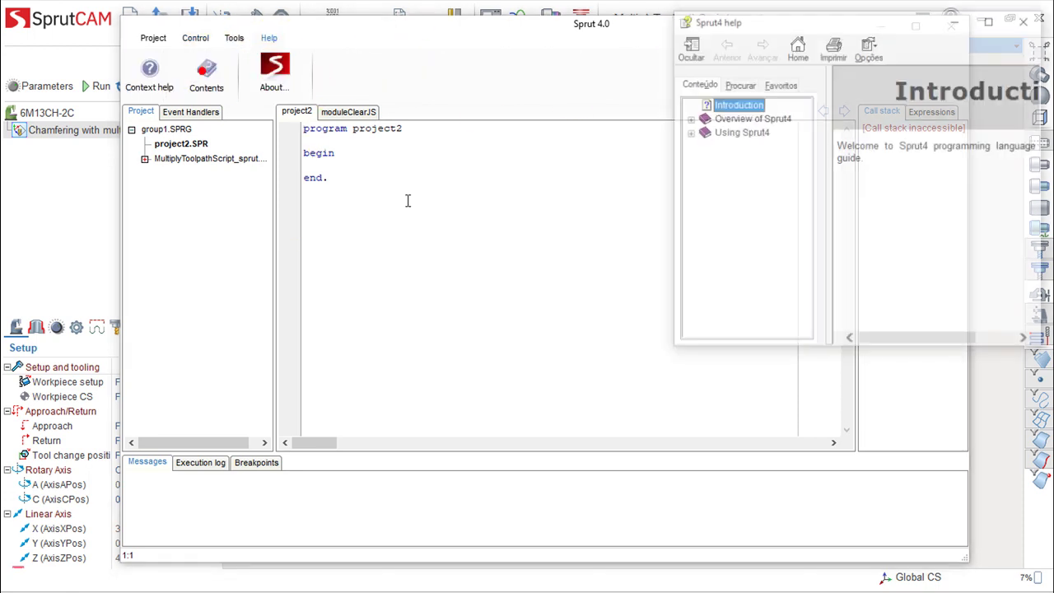
left_click(992, 19)
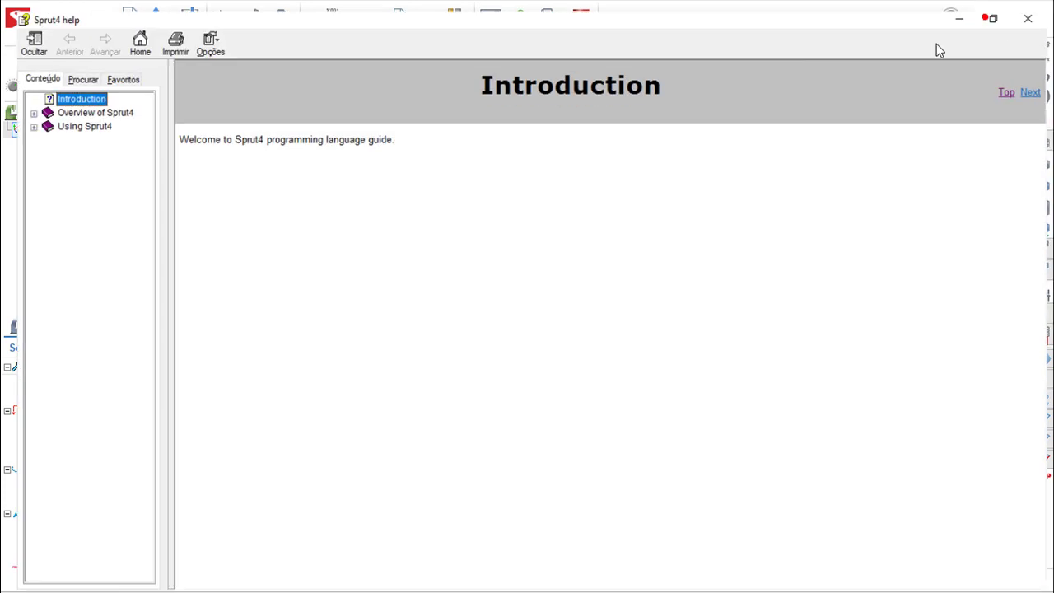
left_click(18, 105)
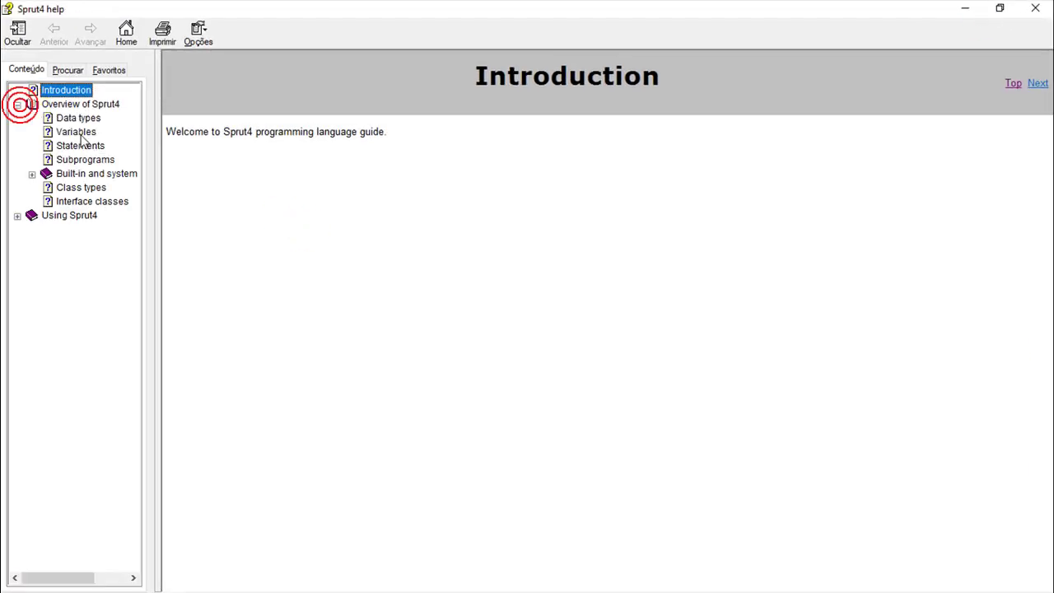
left_click(78, 120)
left_click(79, 133)
left_click(80, 146)
left_click(89, 160)
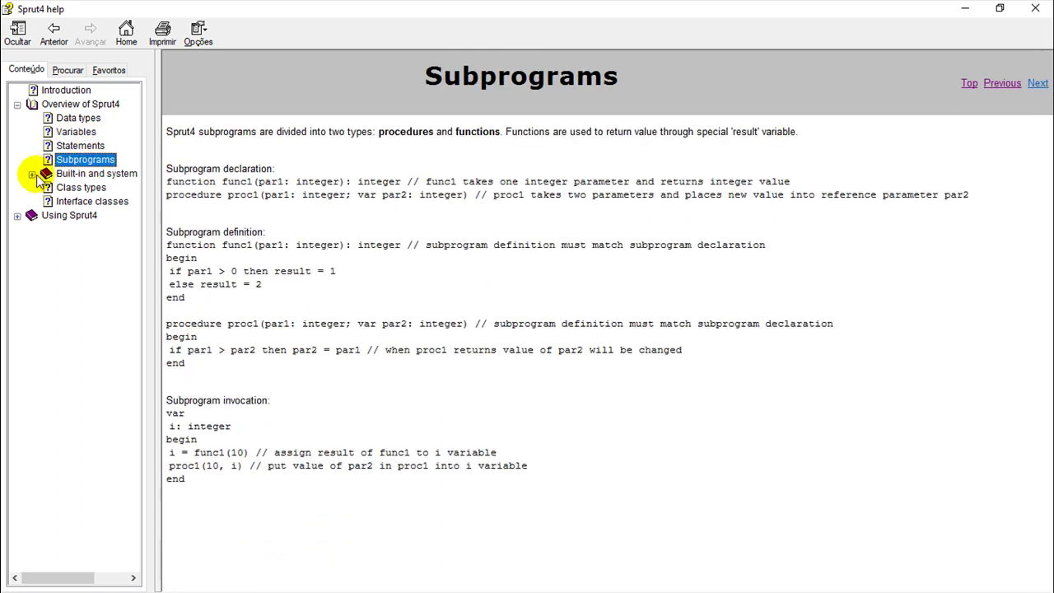
Step: Browse the Built-in String routines and Math routines topics
left_click(32, 174)
left_click(76, 188)
left_click(82, 201)
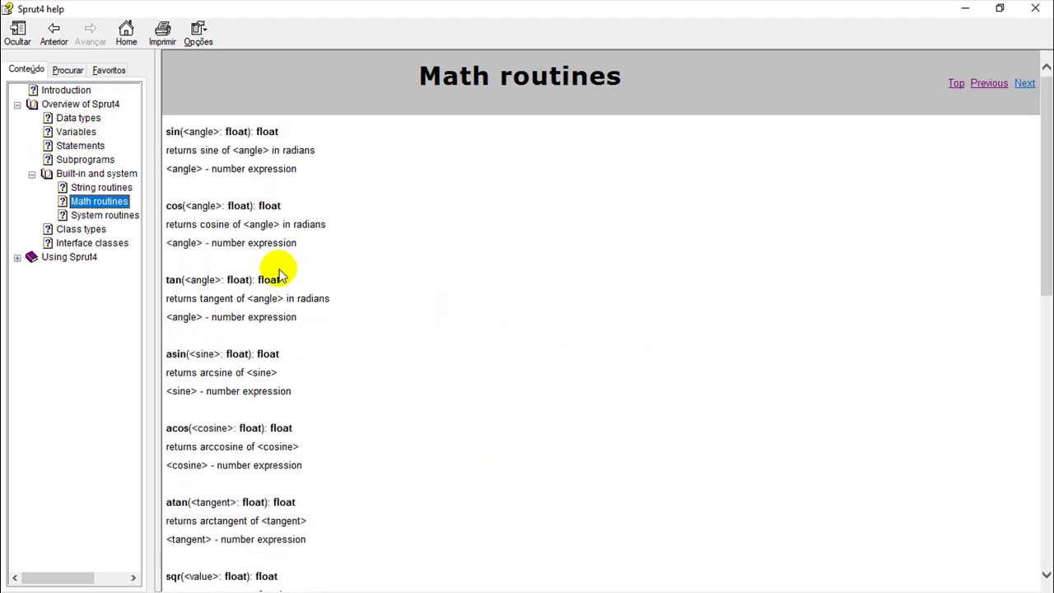
Step: Read Calling external routines, Interface classes and Class types, then close the guide
left_click(18, 257)
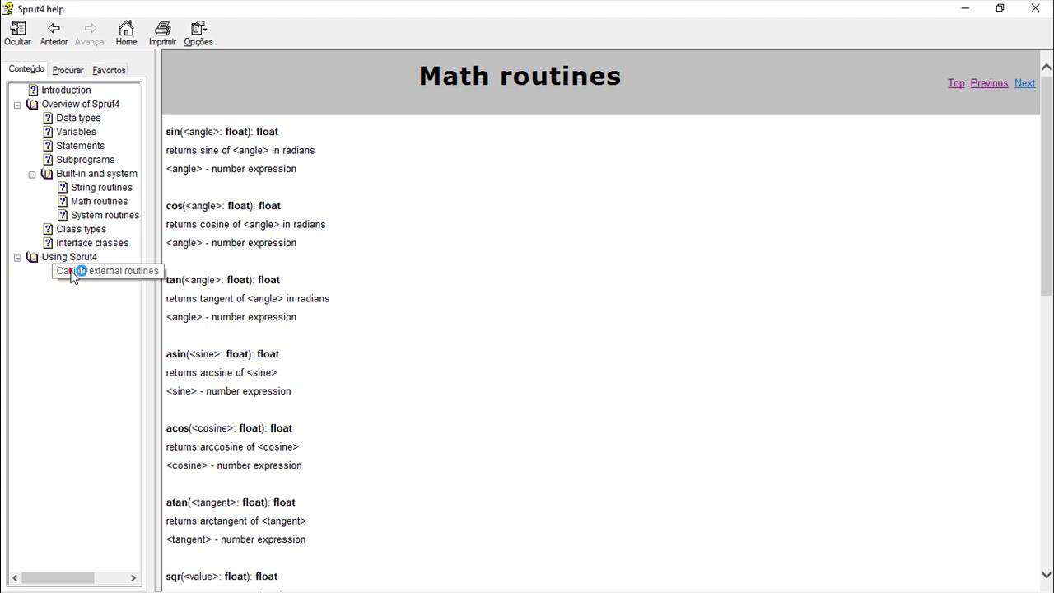
left_click(80, 270)
scroll(597, 293, "down", 2)
scroll(597, 293, "down", 3)
scroll(593, 294, "up", 5)
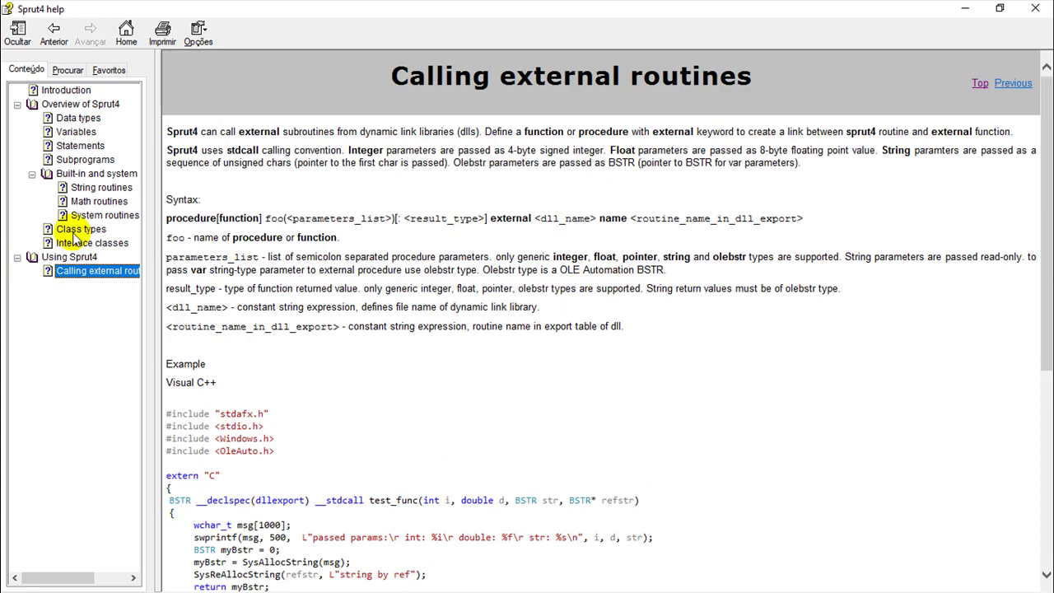
left_click(74, 242)
left_click(73, 230)
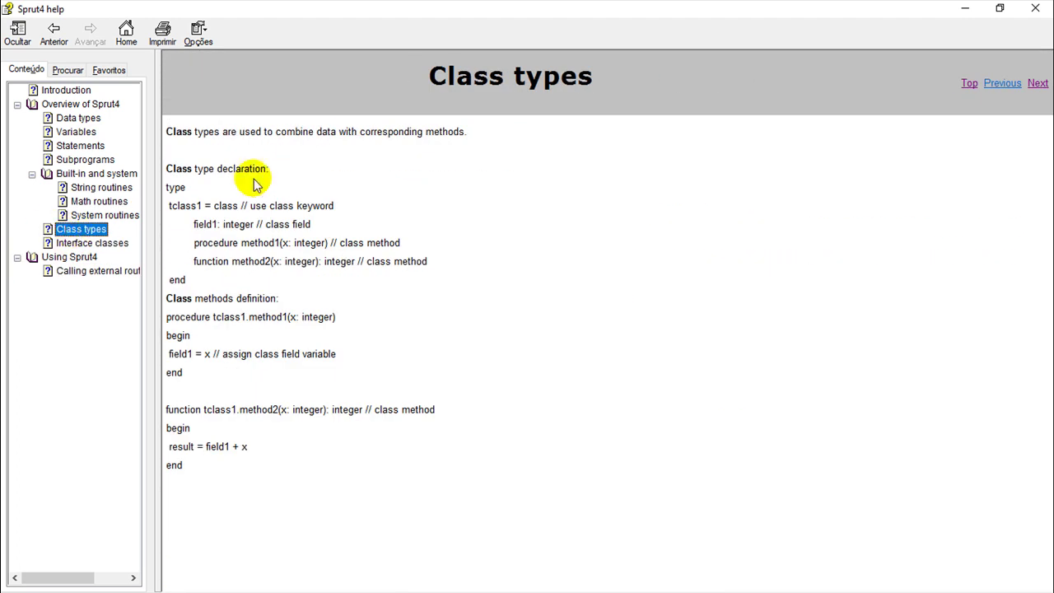
left_click(1040, 10)
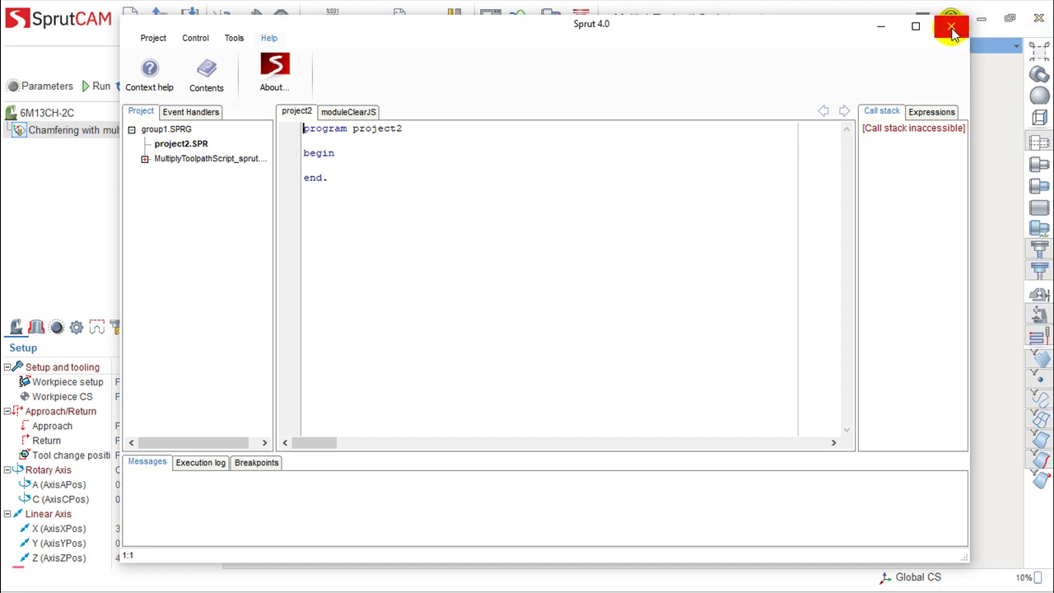
Step: Close the Sprut 4.0 window holding project2 to return to the machine view
left_click(951, 26)
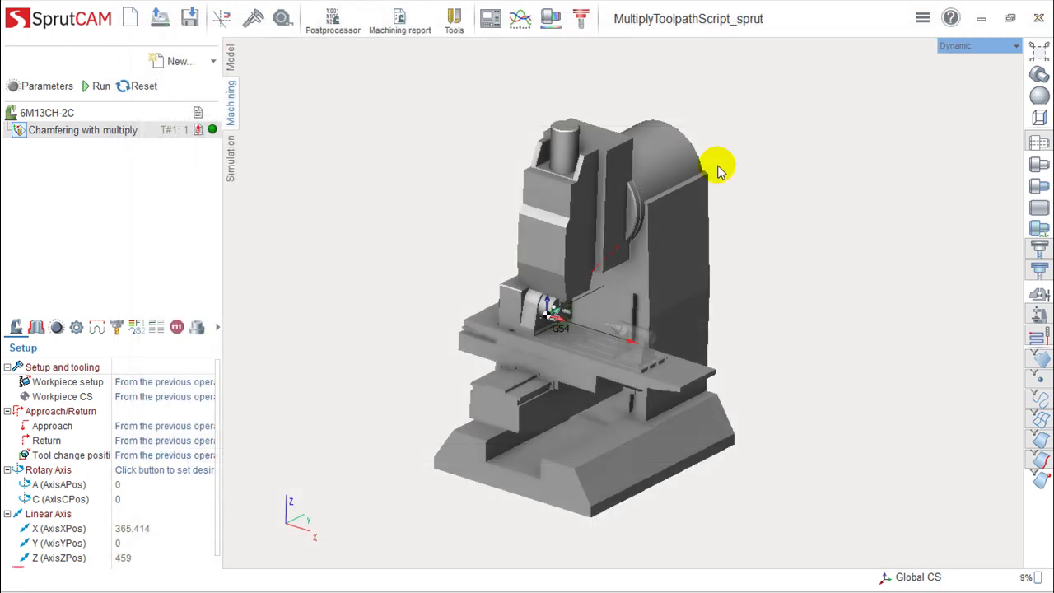